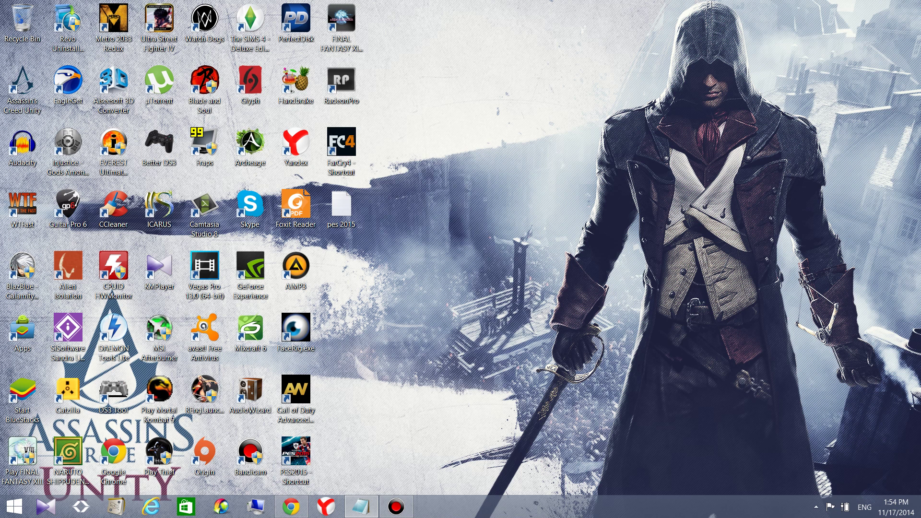
Open the PES2015 shortcut's file location on D: and select the Settings application.
right_click(297, 453)
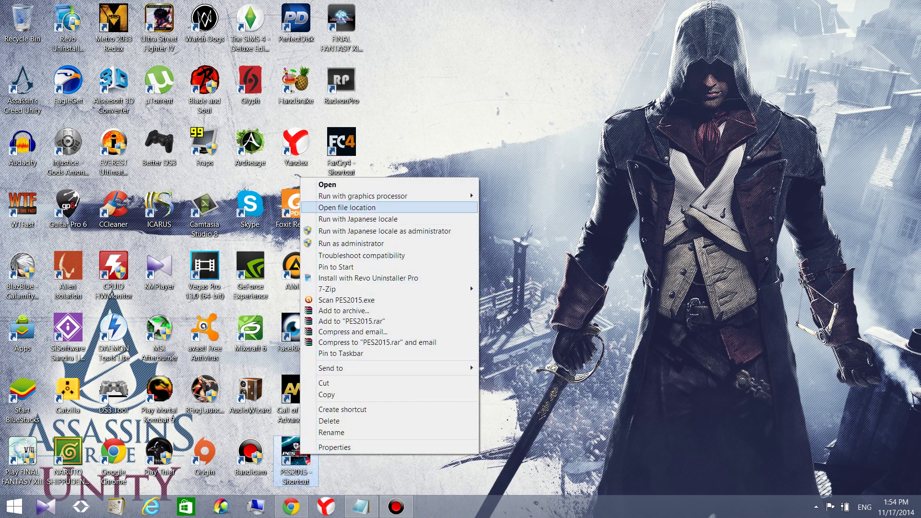
left_click(347, 207)
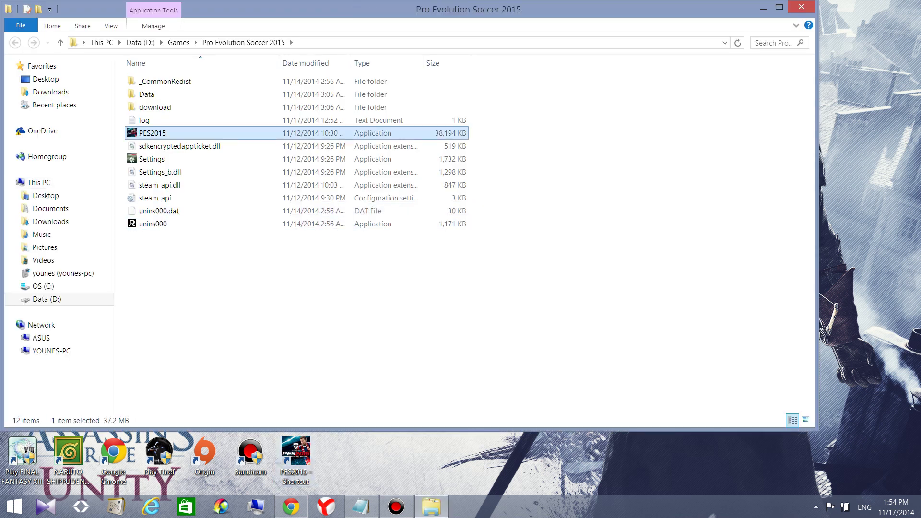
left_click(152, 160)
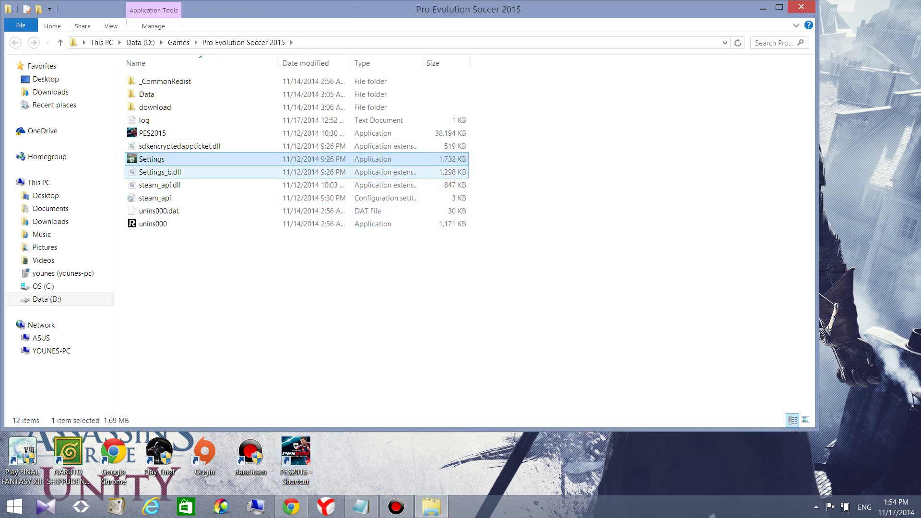
right_click(157, 159)
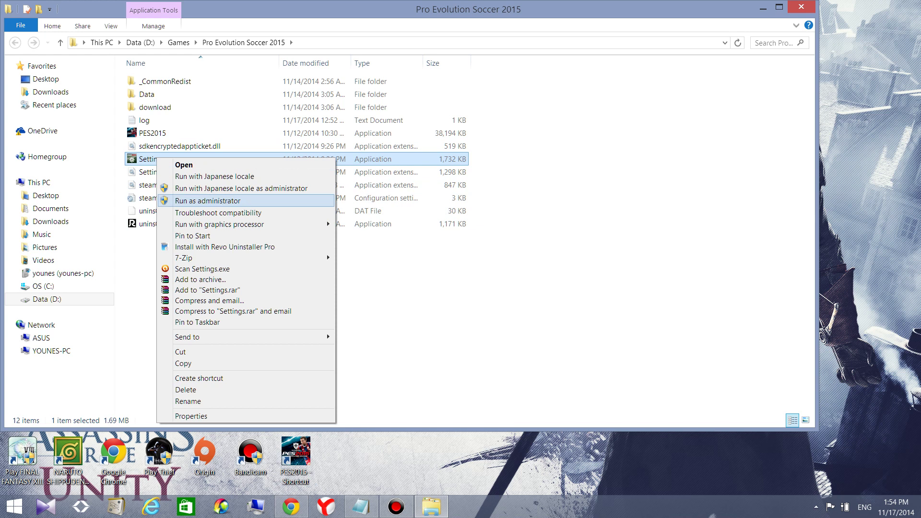
left_click(207, 201)
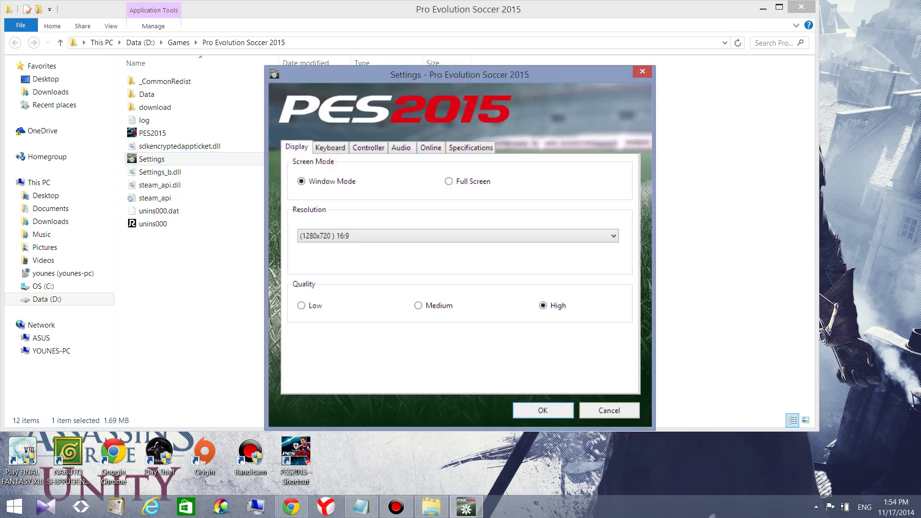
left_click(458, 236)
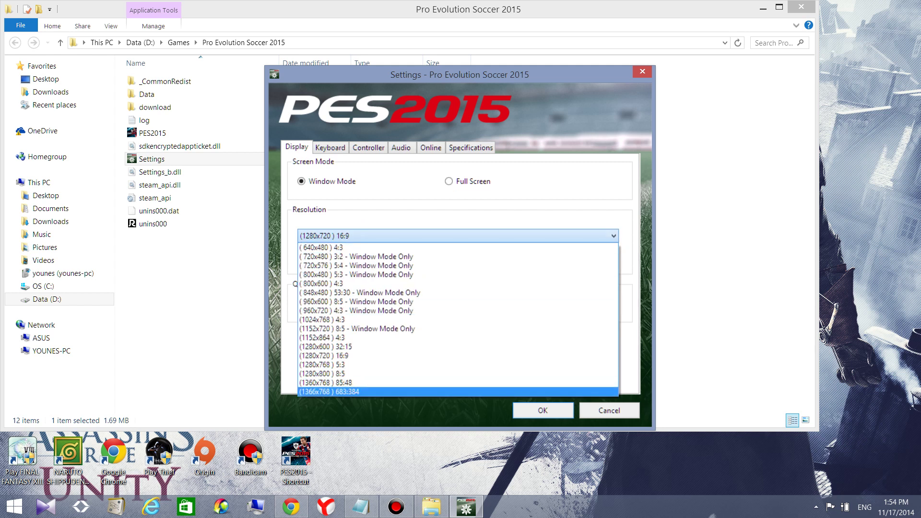
key("Down")
key("Down")
key("Down")
key("Down")
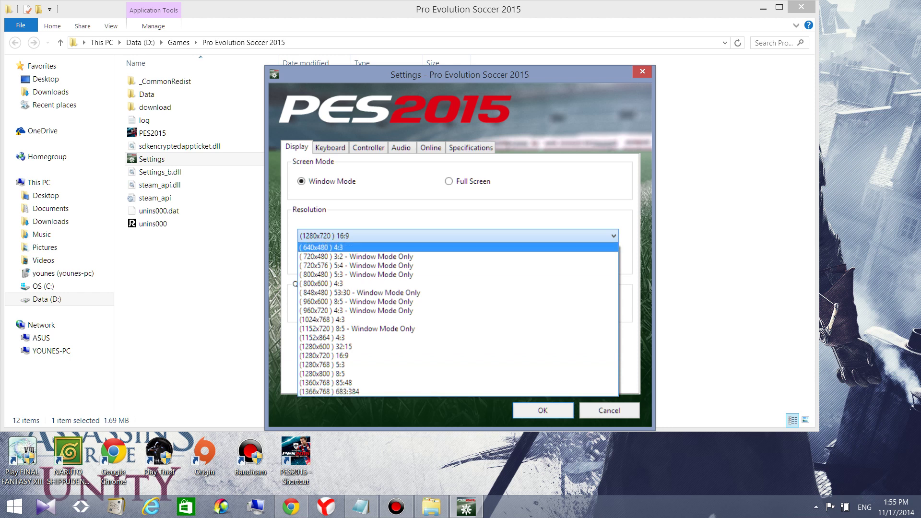
left_click(458, 236)
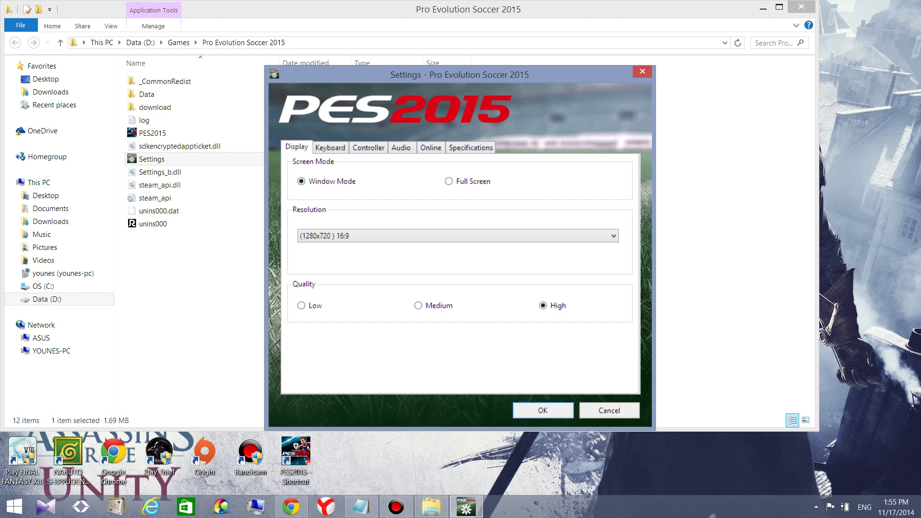
left_click(642, 71)
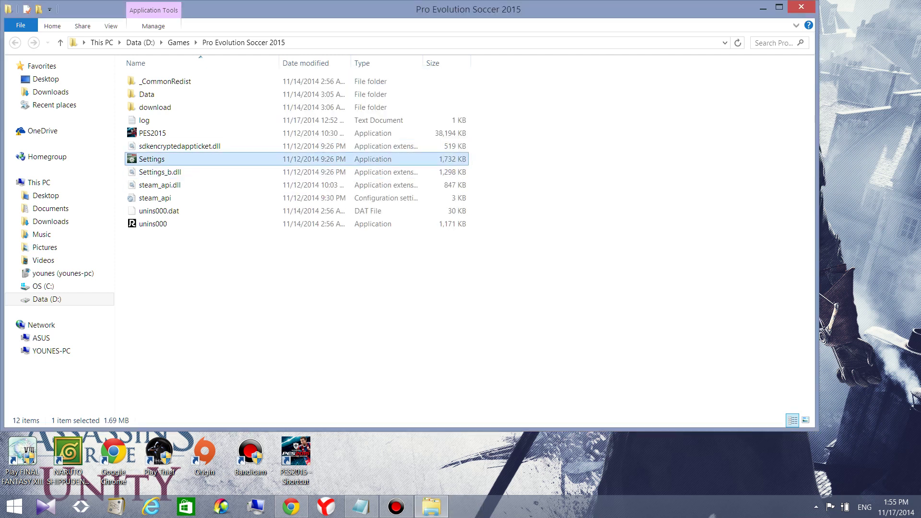
Turn on Disable display scaling on high DPI settings in Settings' compatibility properties and apply it.
right_click(143, 157)
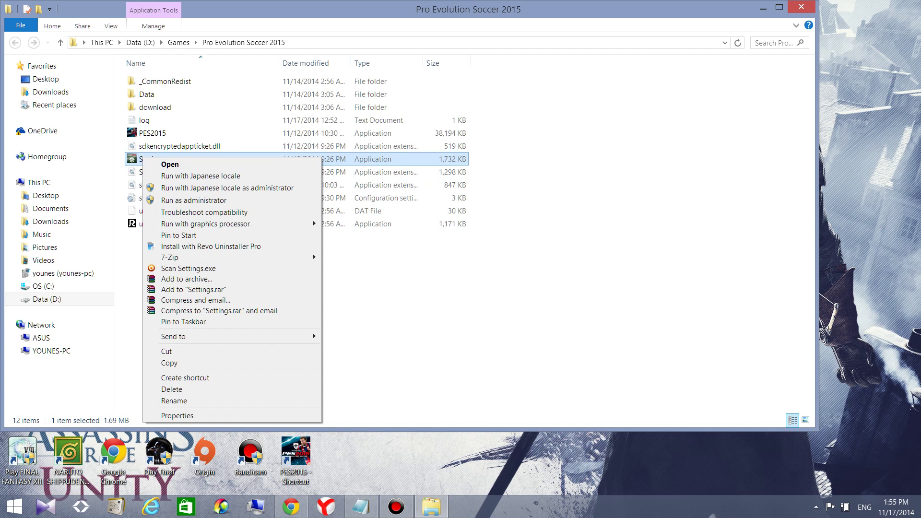
key("Return")
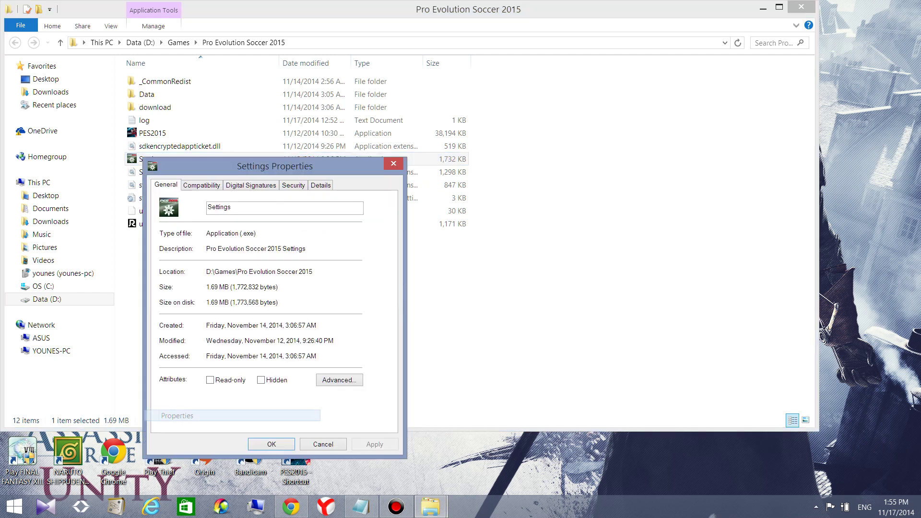
key("ctrl+Tab")
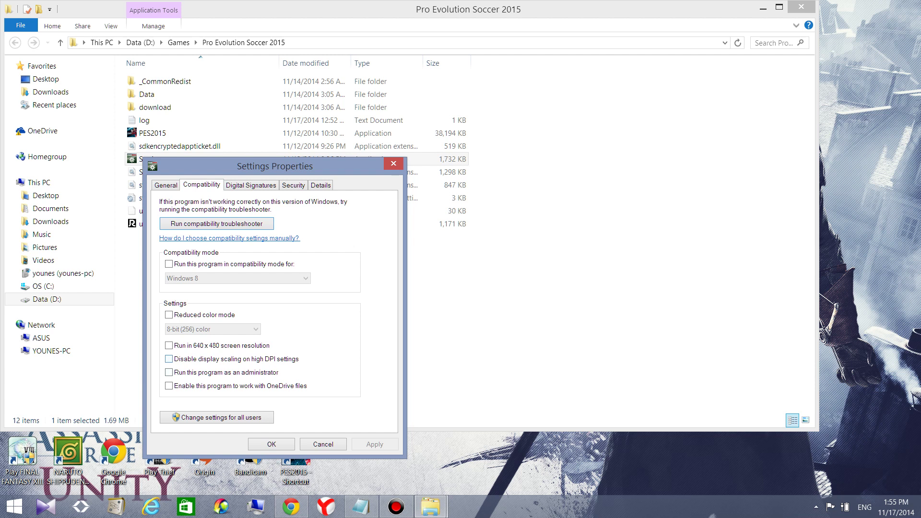
key("space")
key("alt+a")
key("Return")
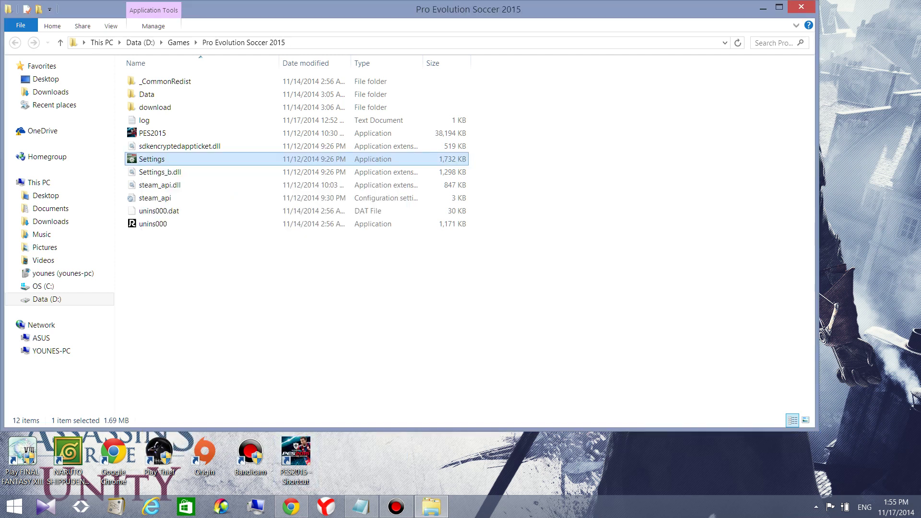
Launch PES 2015 Settings with administrator rights.
key("Menu")
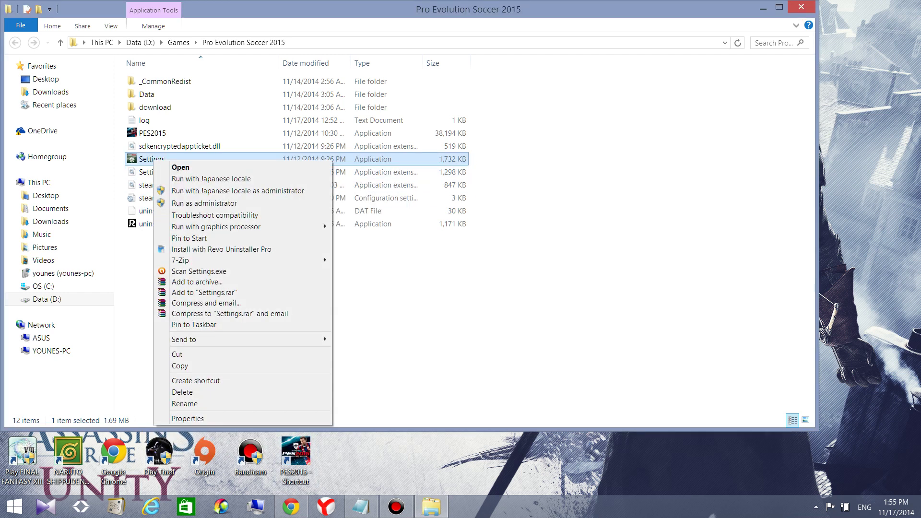
key("Down")
key("Down")
key("Down")
key("Return")
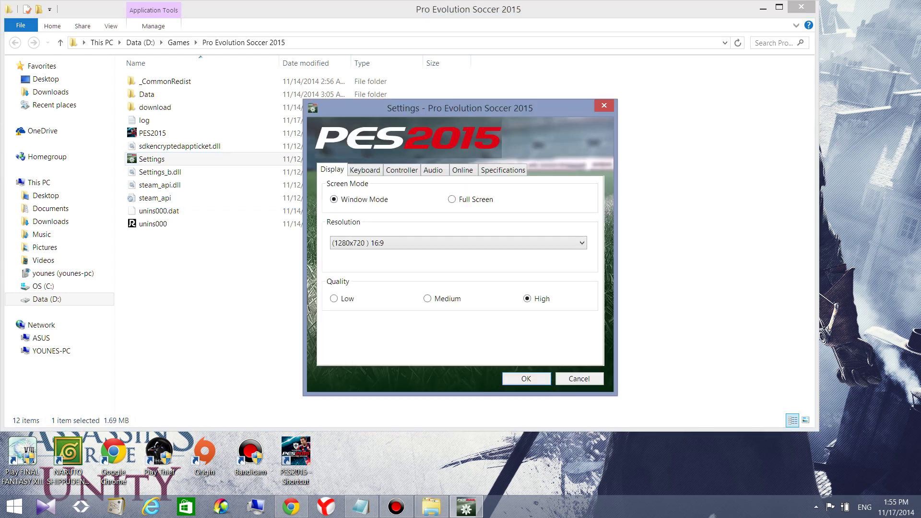
Choose (1920x1080) 16:9 from the Resolution dropdown, then return to the game folder.
key("alt+Down")
key("Down")
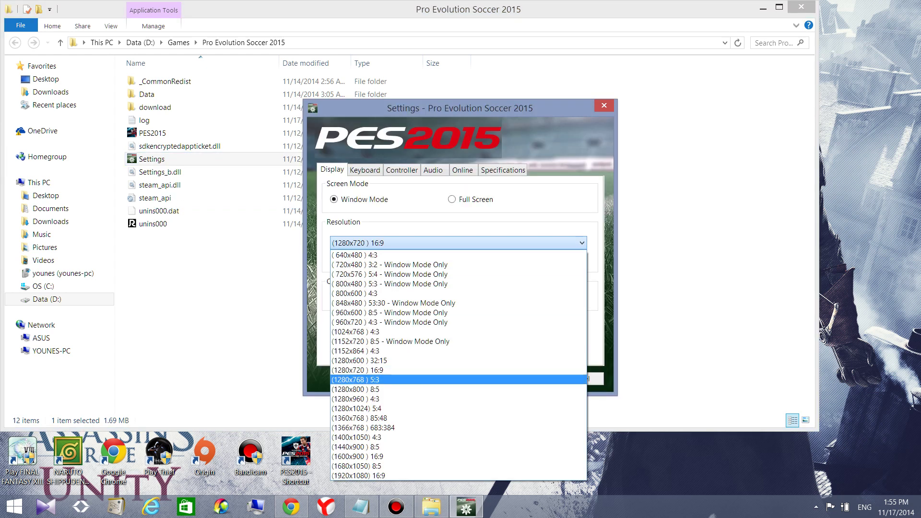
key("Down")
key("Down")
key("Down")
key("Down")
key("Down")
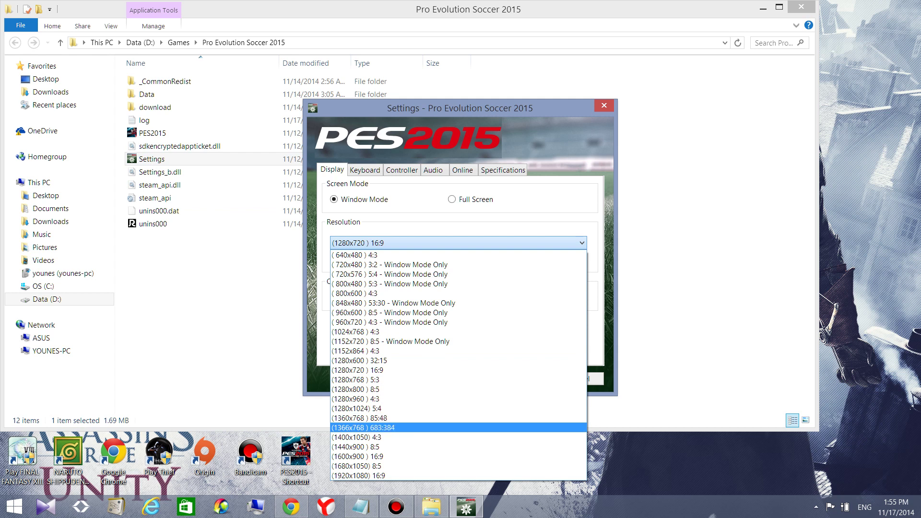
key("Down")
key("Down")
key("Down")
key("Down")
key("Down")
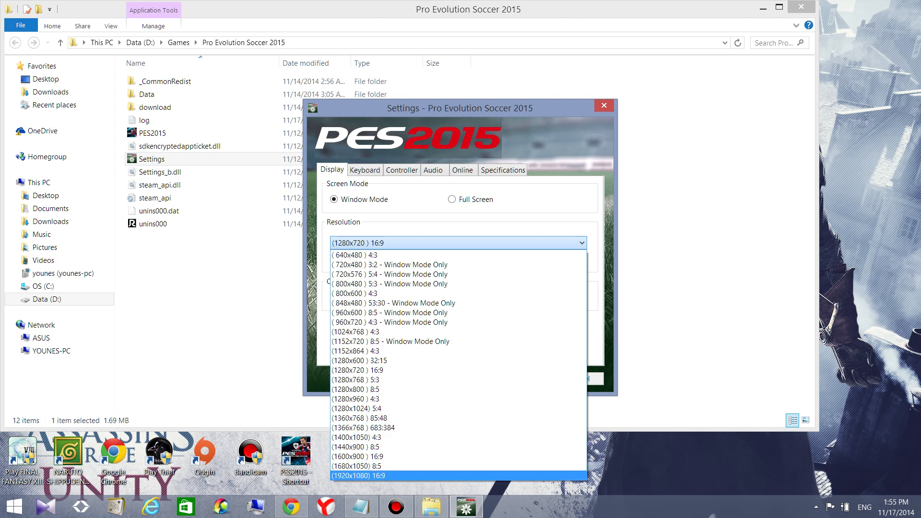
key("Return")
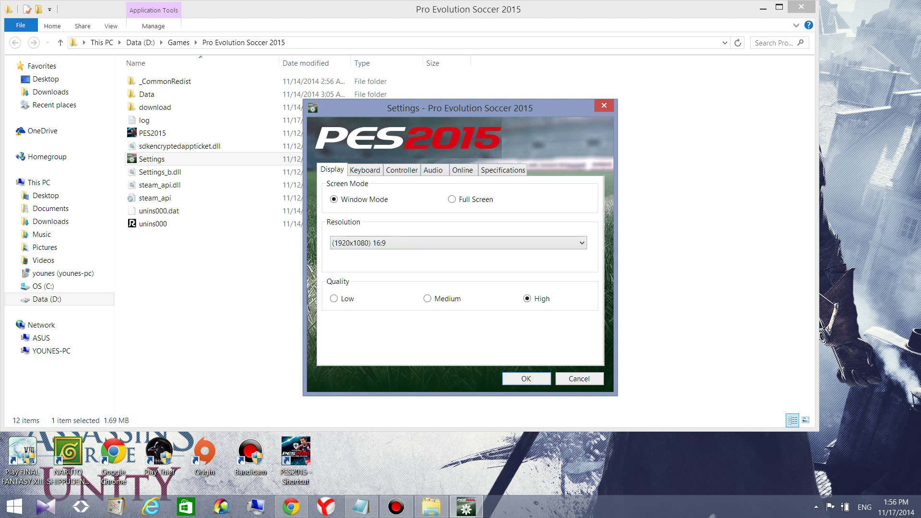
left_click(431, 507)
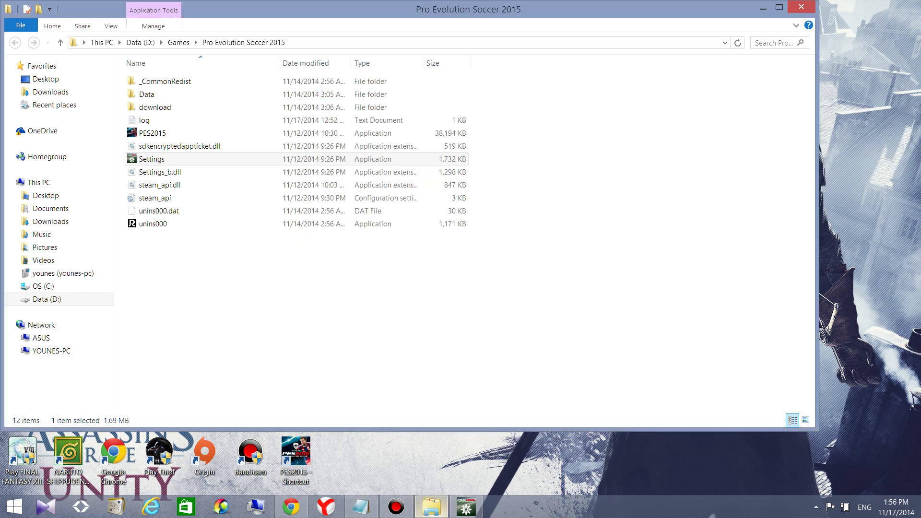
Open the peace2 screenshot from the games pic folder on Data (D:).
left_click(431, 506)
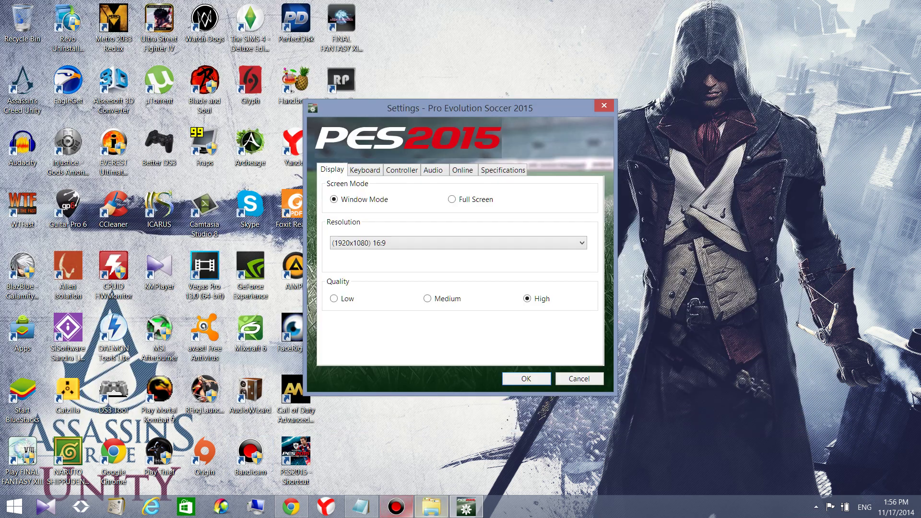
left_click(431, 506)
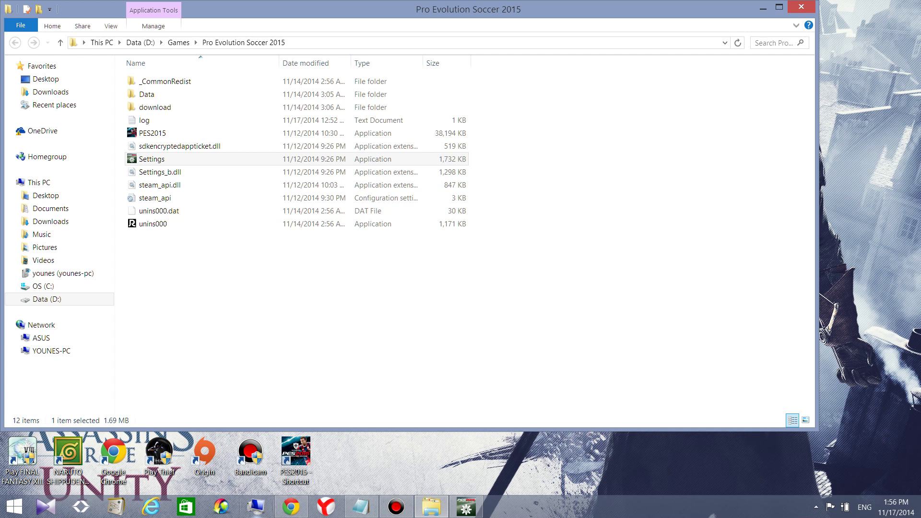
left_click(256, 506)
double_click(367, 198)
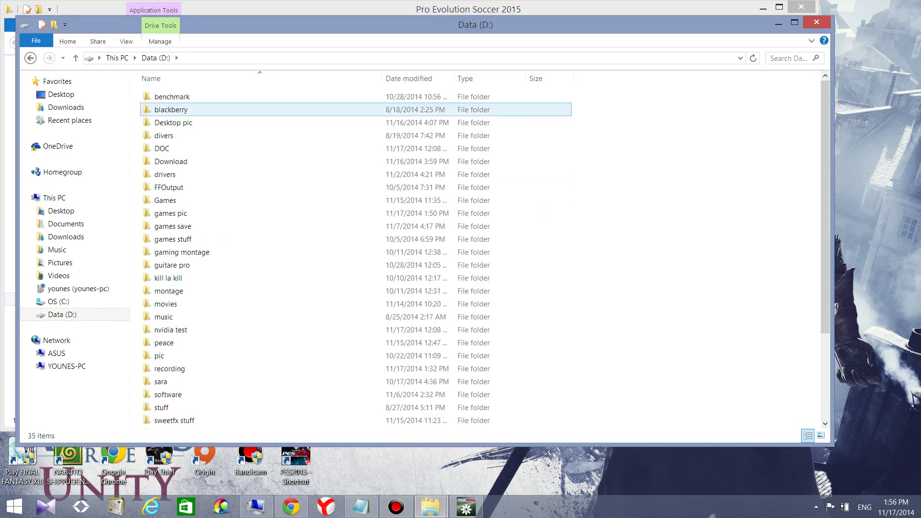
double_click(171, 214)
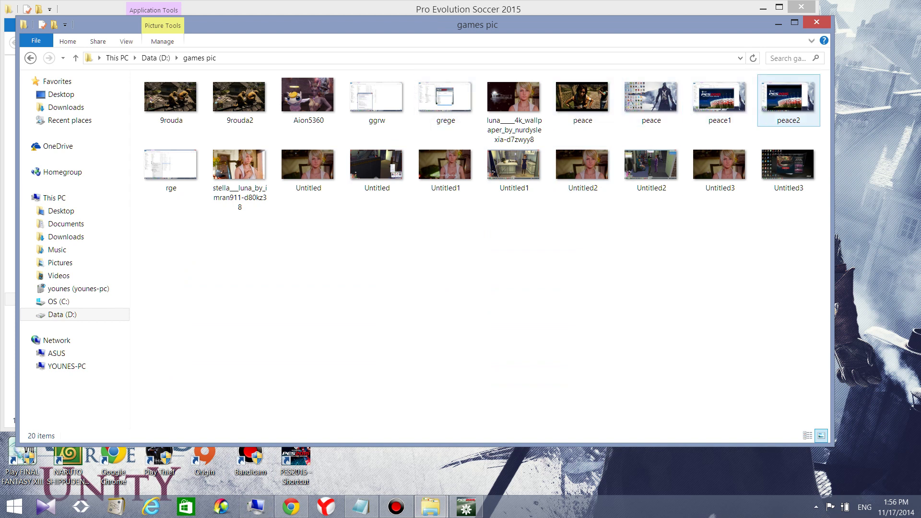
double_click(788, 99)
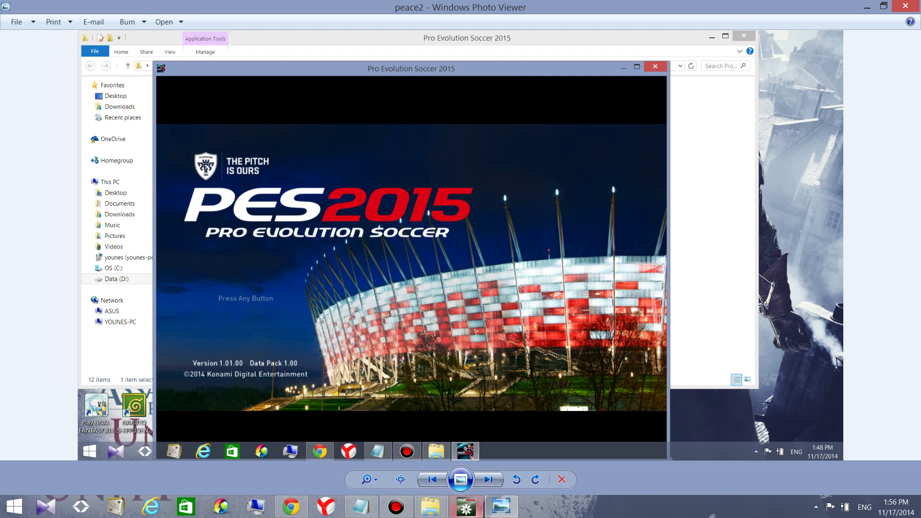
Place the resolution notes beside PES 2015 Settings and open its resolution list to compare.
left_click(361, 506)
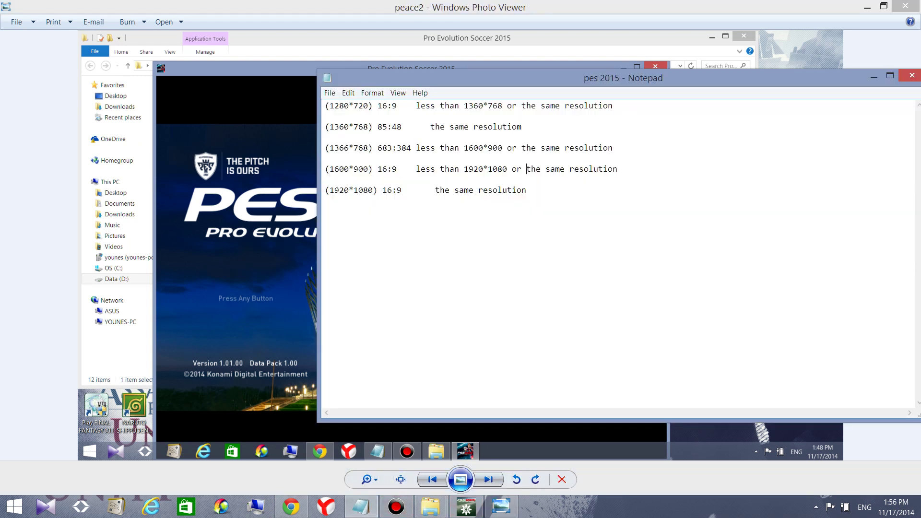
left_click_drag(353, 78, 463, 78)
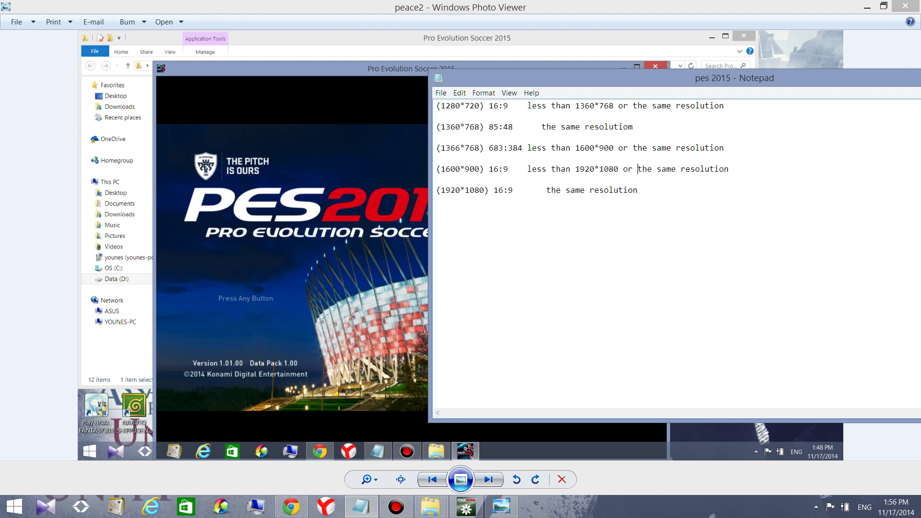
left_click_drag(619, 106, 599, 106)
left_click(466, 506)
left_click_drag(460, 108, 242, 83)
left_click(239, 219)
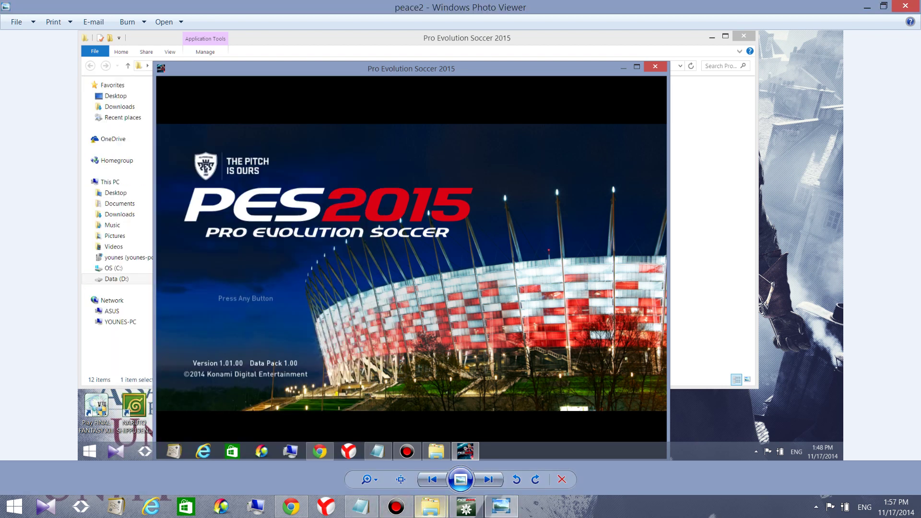
Open the peace1 screenshot from games pic and bring the resolution notes to the front.
left_click(431, 507)
left_click(498, 441)
double_click(719, 98)
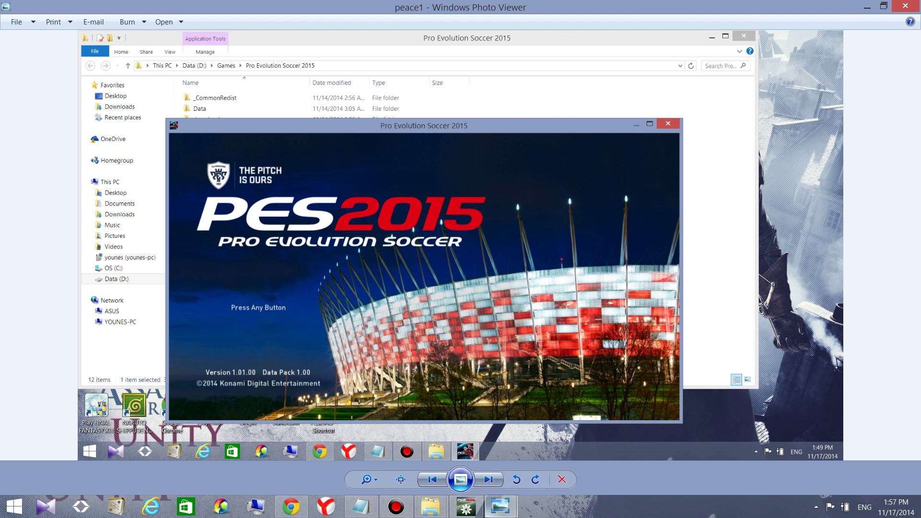
left_click(361, 507)
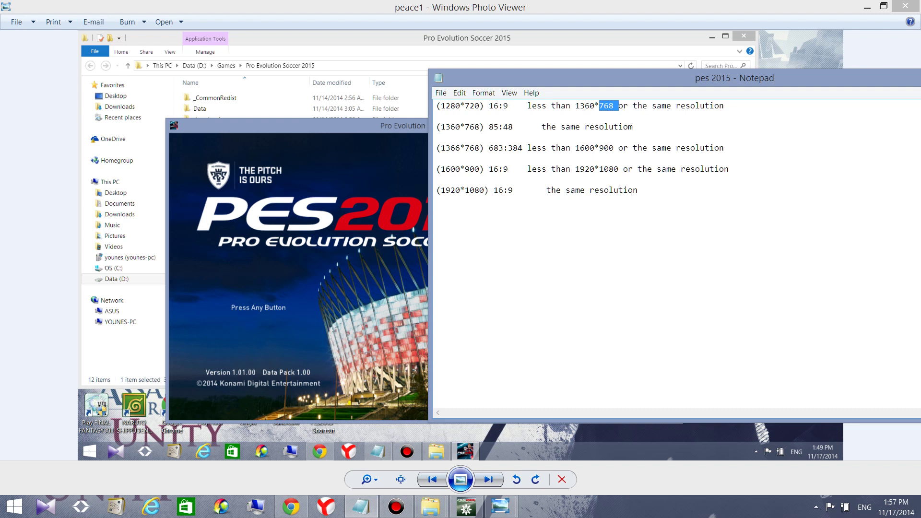
Highlight the 1280*720, 1360*768, 1366*768 and 1600*900 resolution lines in turn.
left_click_drag(509, 106, 437, 106)
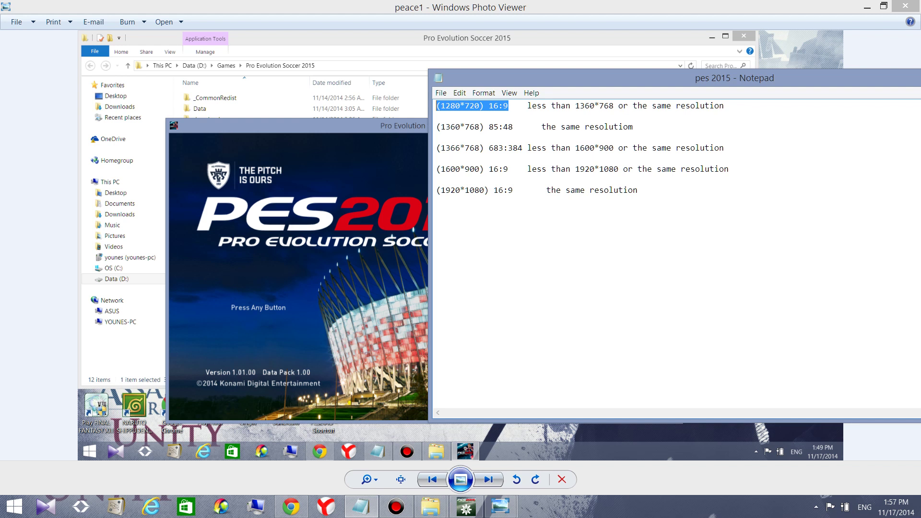
left_click(634, 126)
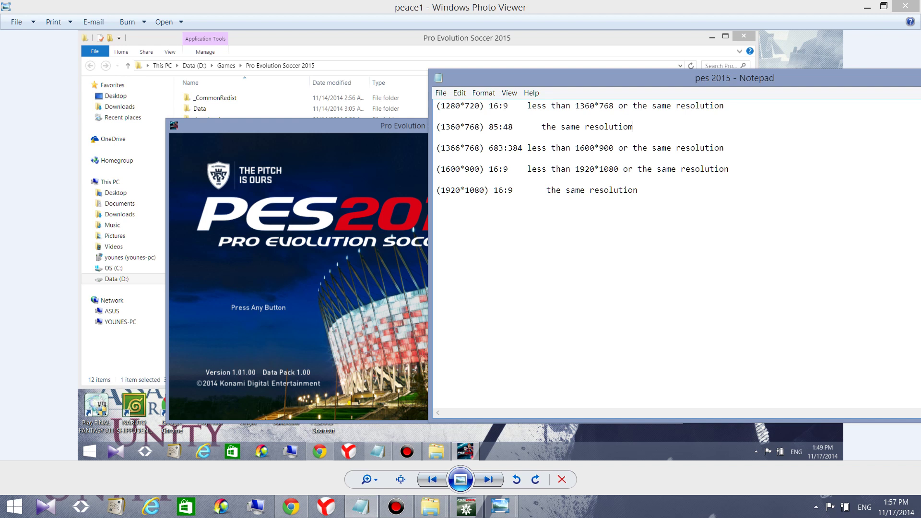
left_click_drag(528, 127, 436, 126)
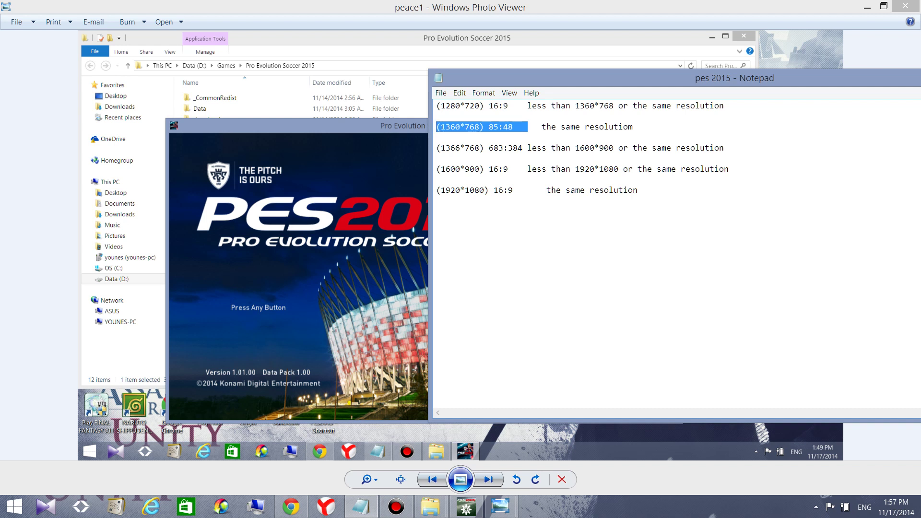
left_click_drag(522, 148, 436, 148)
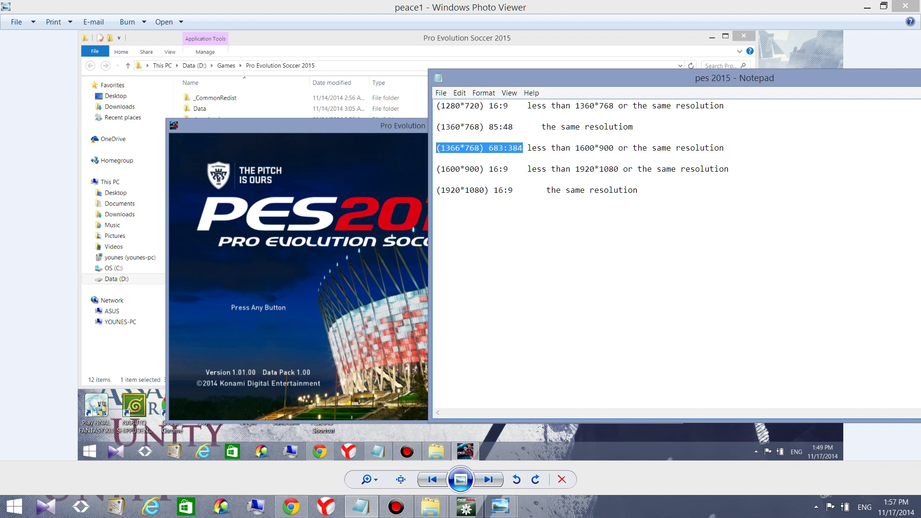
left_click(508, 169)
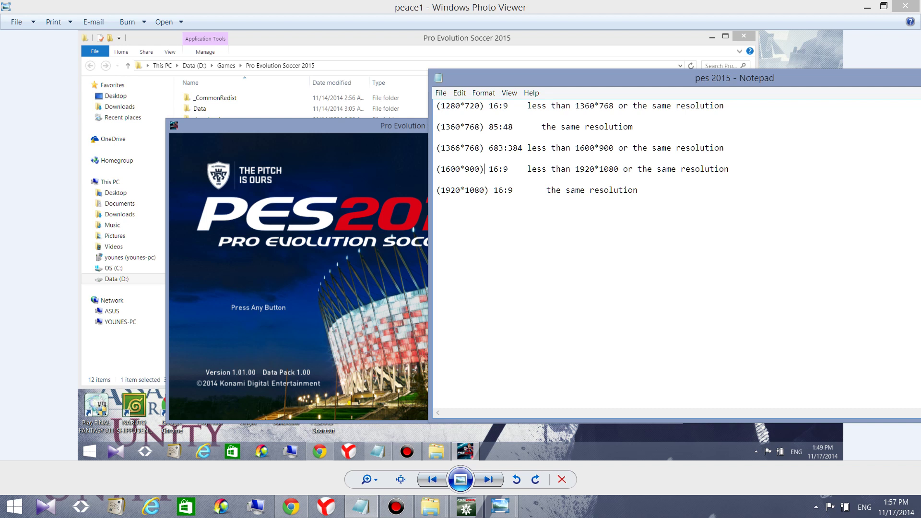
left_click_drag(484, 169, 437, 169)
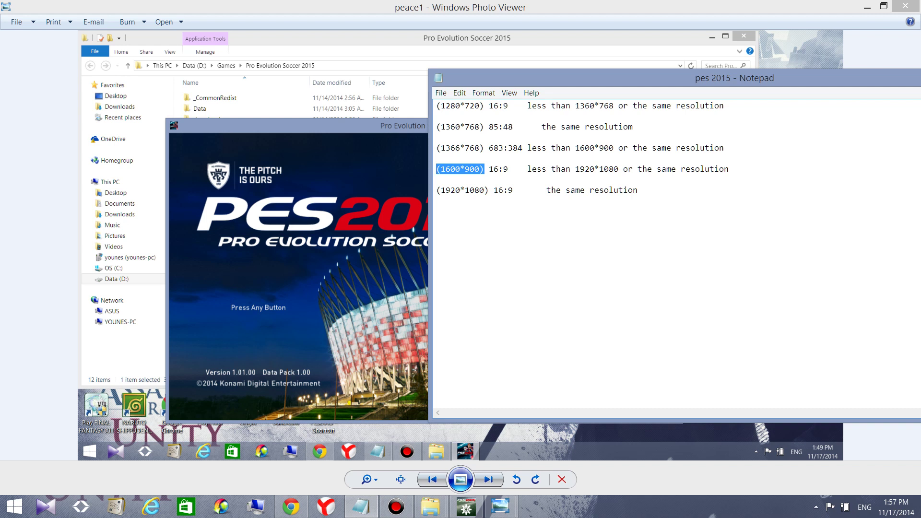
Delete the stray trailing spaces after the (1920*1080) 16:9 line.
mouse_move(658, 190)
left_mouse_down()
mouse_move(451, 191)
mouse_move(660, 200)
left_mouse_up()
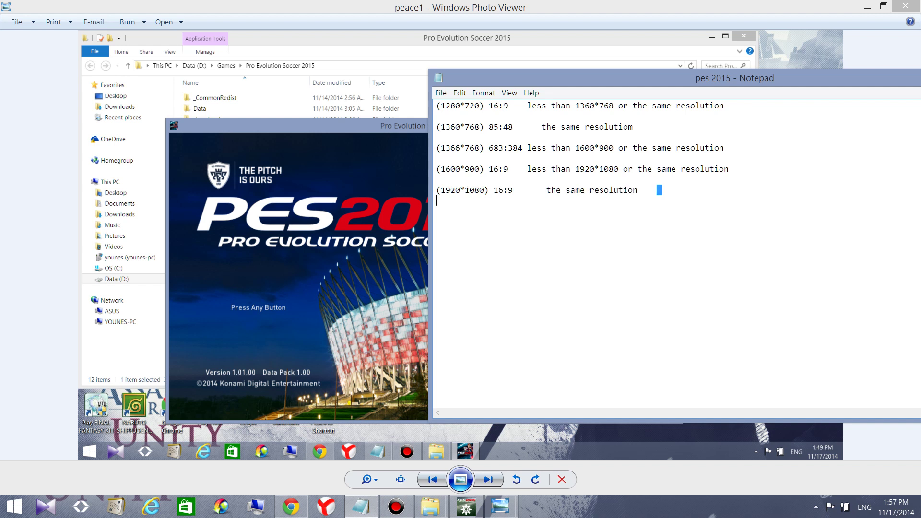
left_click_drag(523, 190, 436, 190)
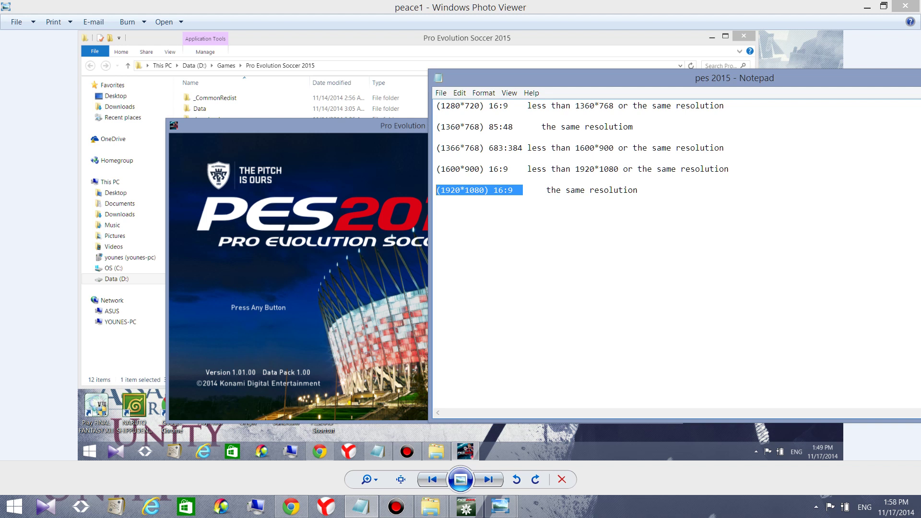
left_click_drag(648, 190, 436, 211)
key("BackSpace")
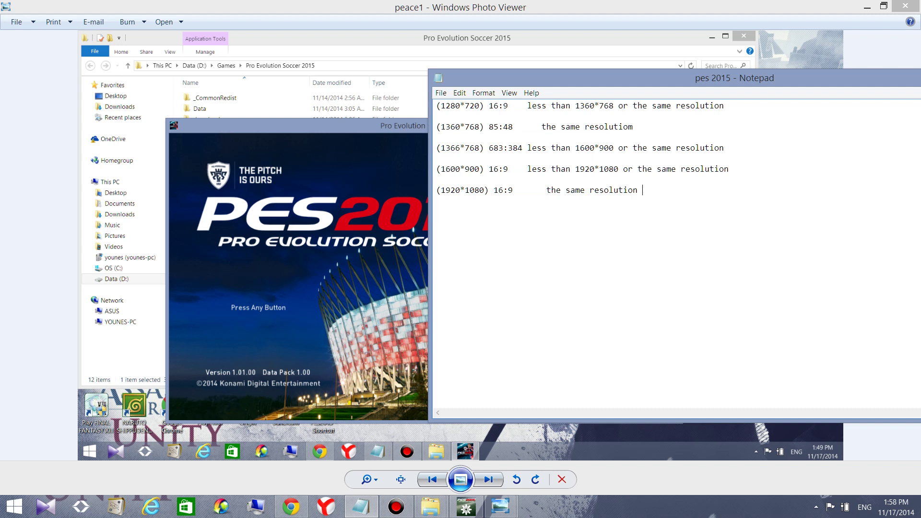
left_click_drag(512, 105, 484, 105)
left_click(436, 116)
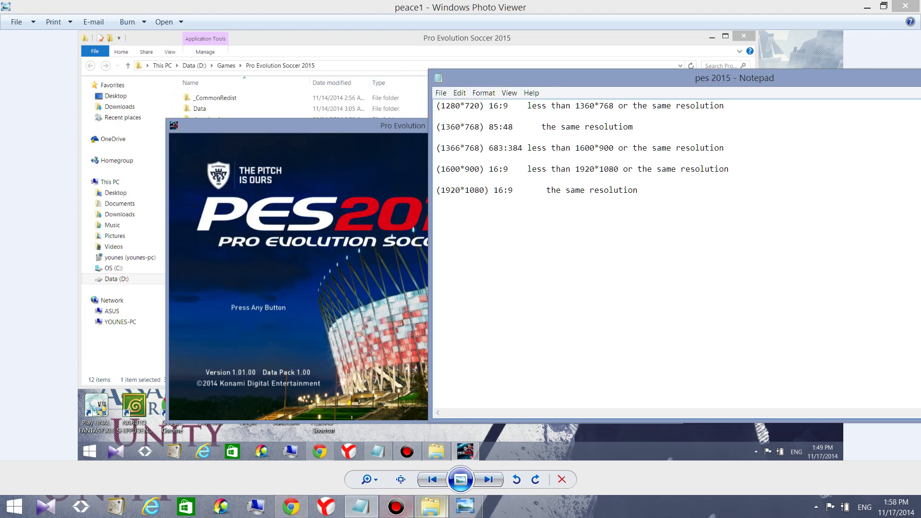
Close the running PES 2015 game with Alt+F4 and select Settings in the game folder.
mouse_move(430, 506)
left_click(366, 448)
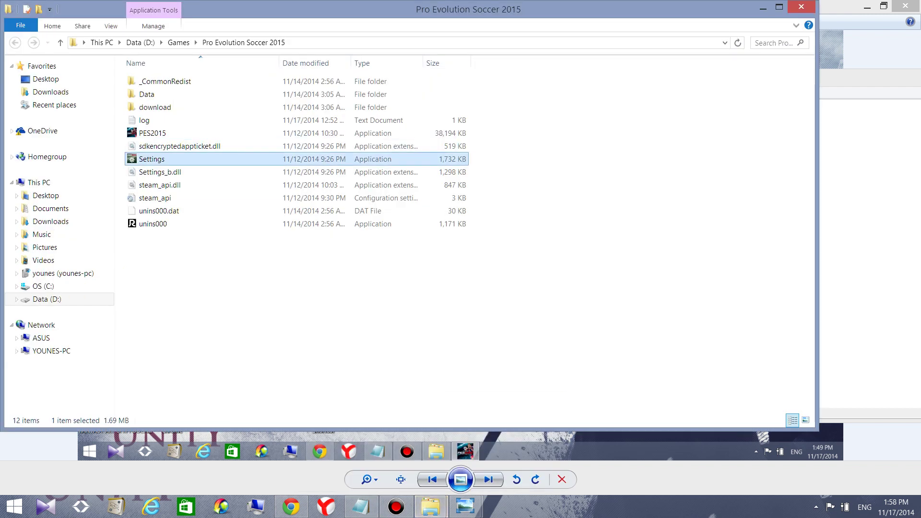
left_click(153, 134)
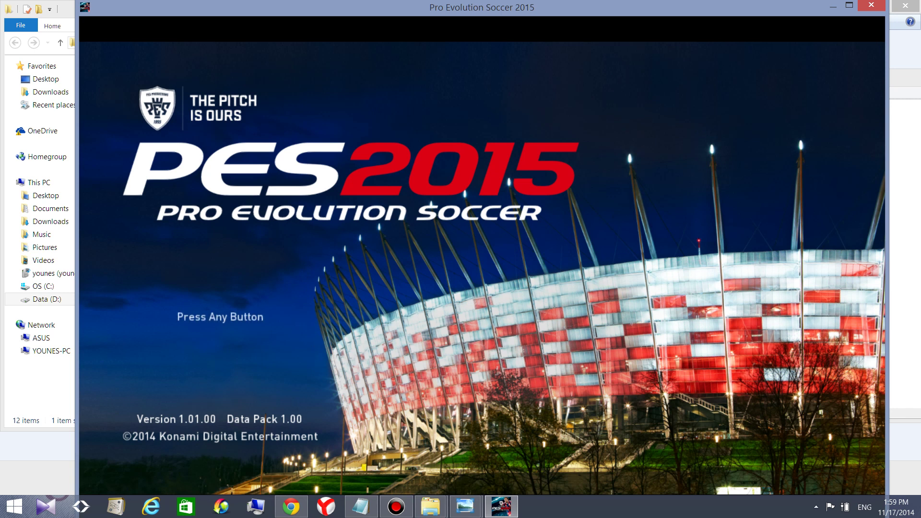
key("alt+F4")
key("Up")
key("Up")
key("Up")
key("Up")
key("Up")
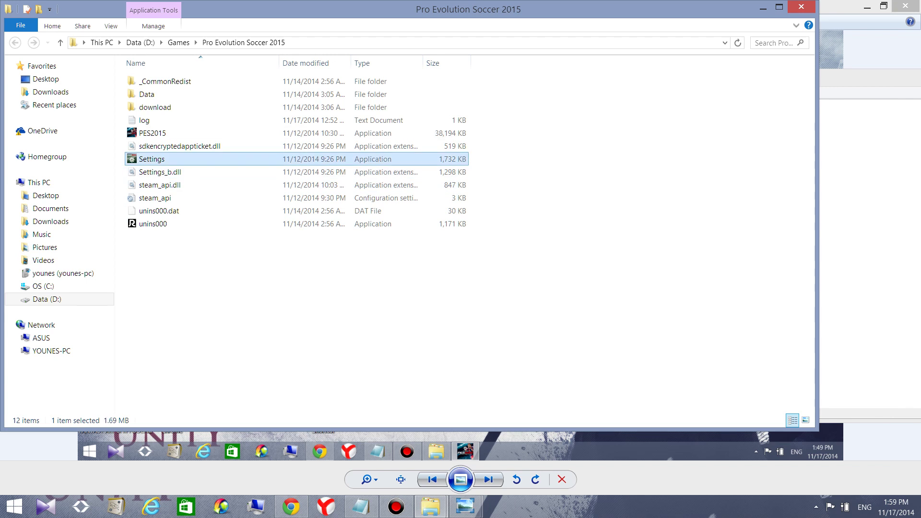
Launch PES 2015 Settings with administrator rights.
right_click(156, 162)
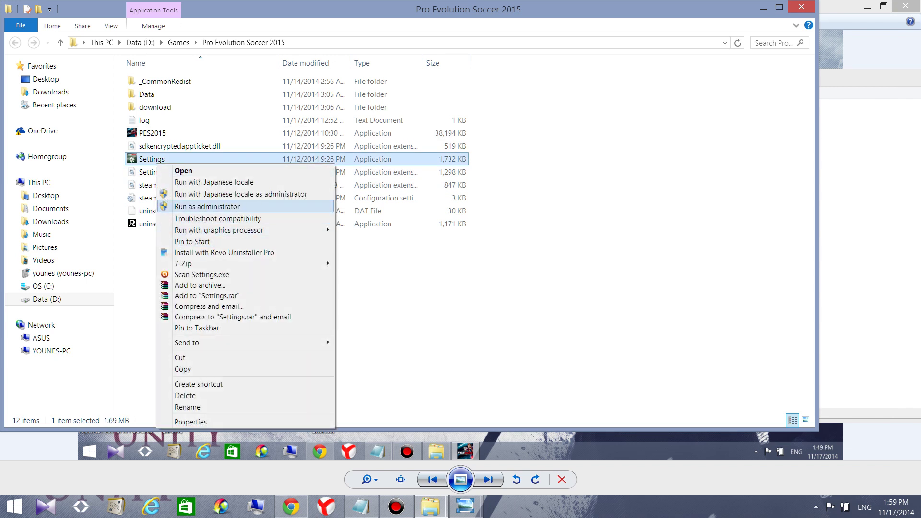
left_click(207, 207)
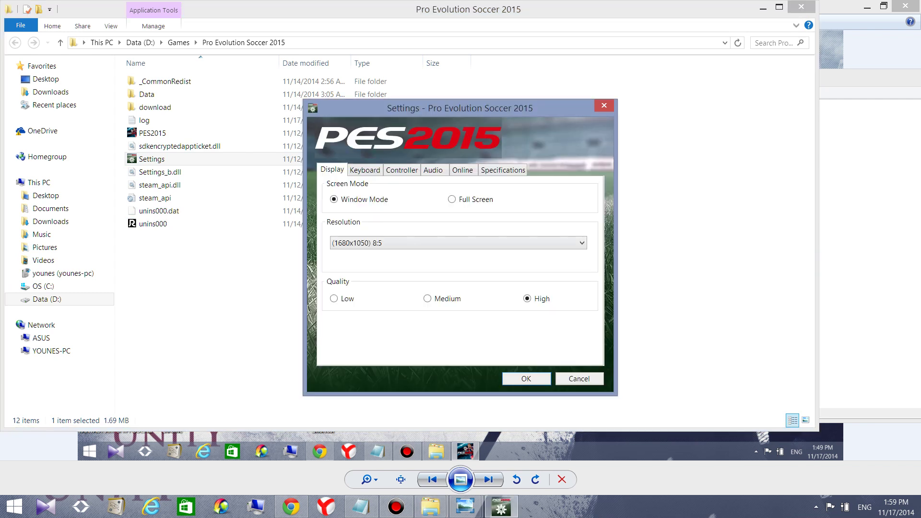
left_click(458, 244)
key("Right")
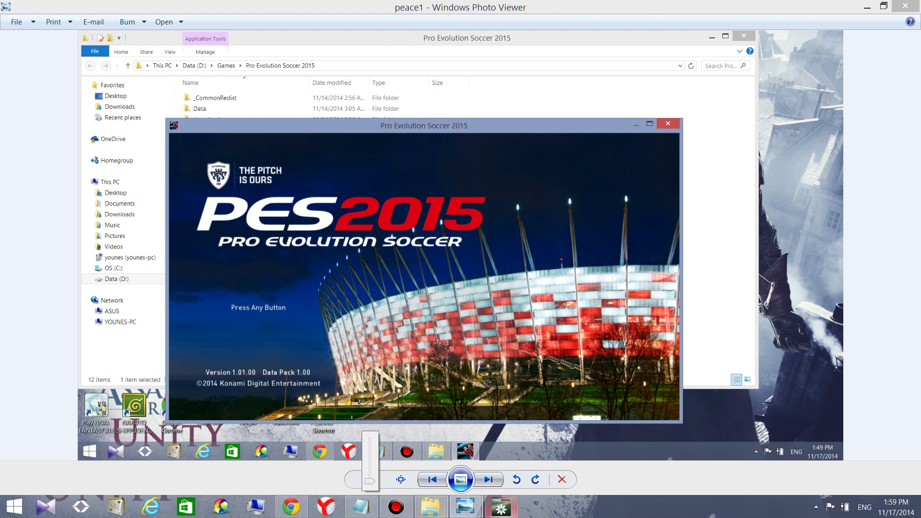
left_click(501, 507)
Pick (1920x1080) 16:9 as the resolution and save with OK.
left_click(458, 243)
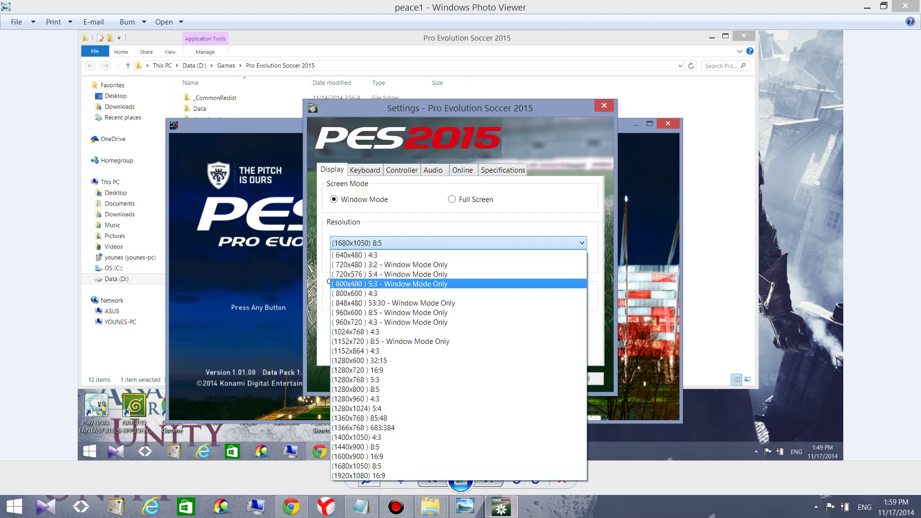
left_click(458, 475)
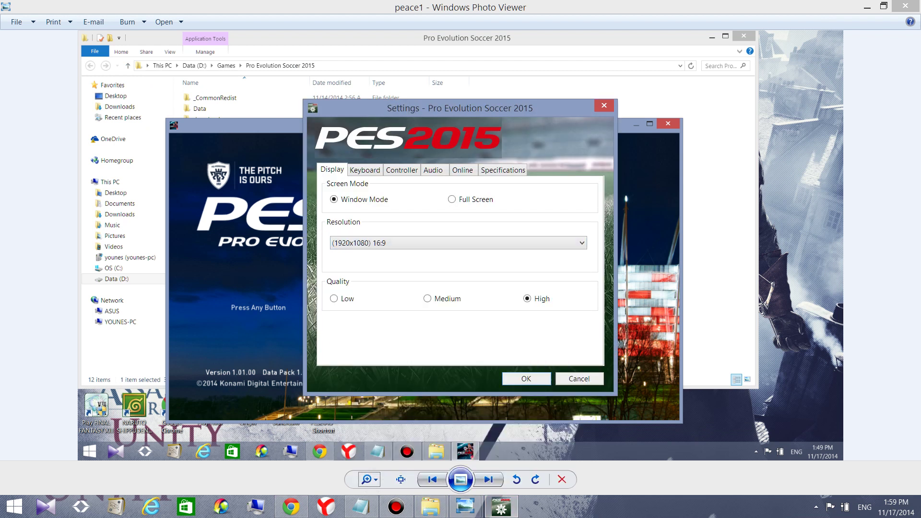
left_click(526, 379)
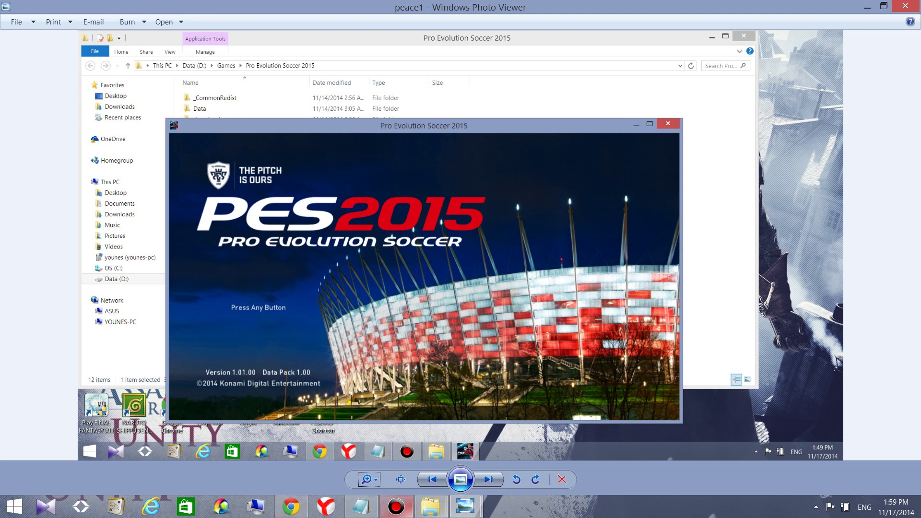
mouse_move(430, 507)
left_click(366, 449)
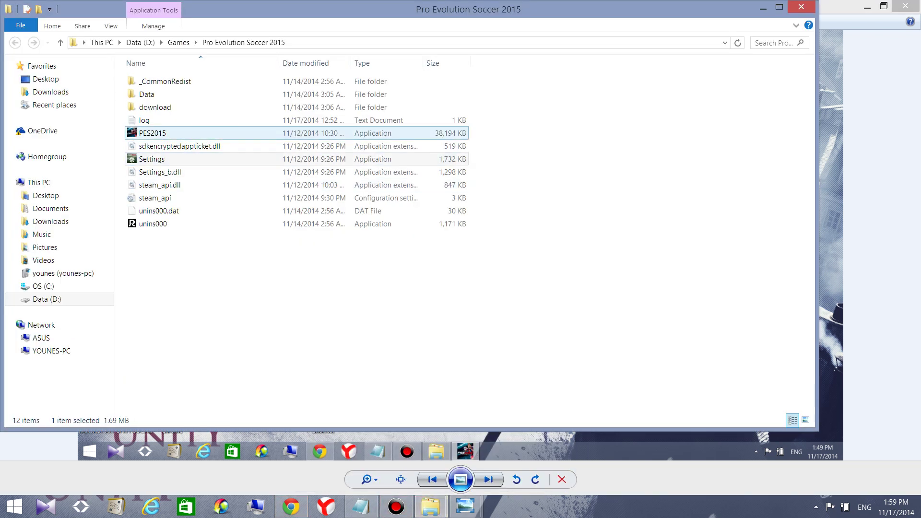
Run PES2015.exe from the game folder as administrator.
left_click(152, 134)
right_click(154, 133)
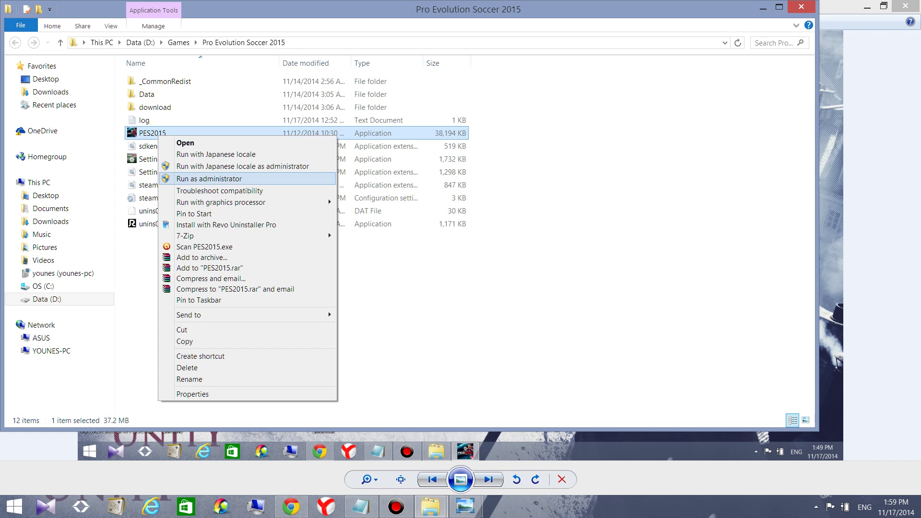
left_click(206, 178)
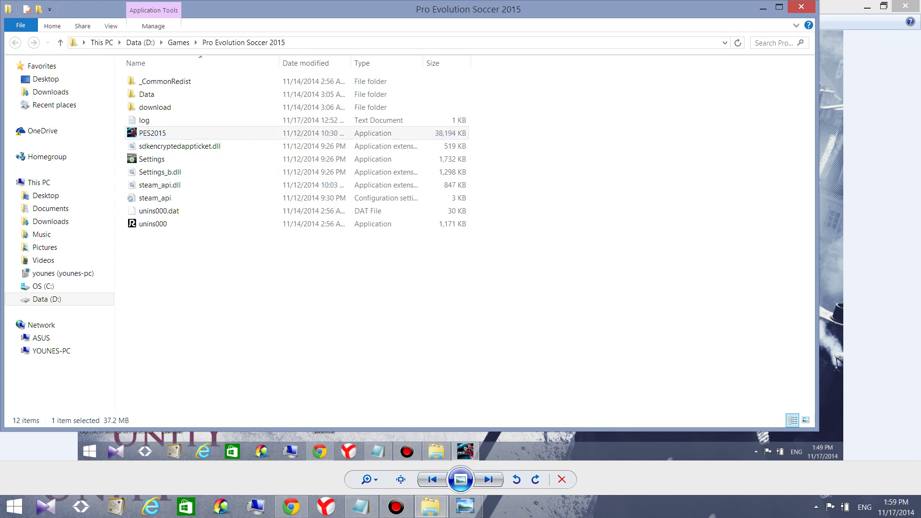